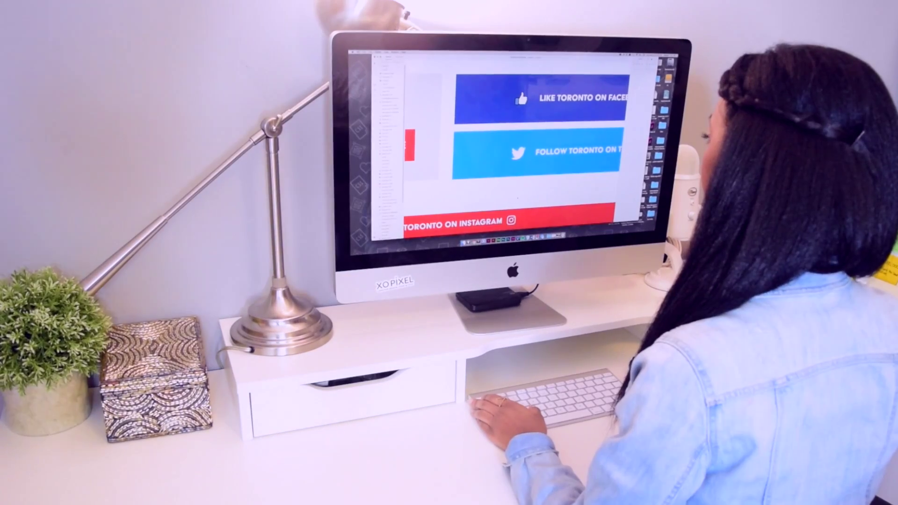
scroll(513, 148, "down", 1)
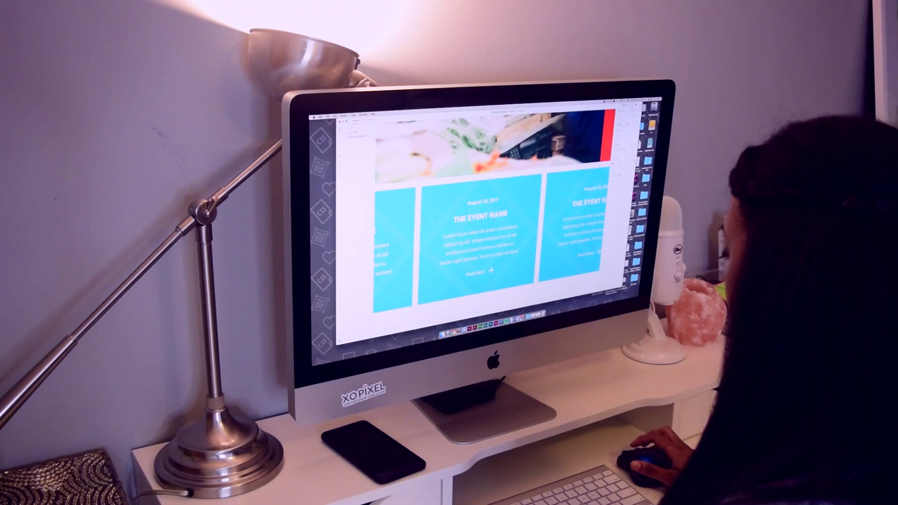
scroll(484, 211, "down", 3)
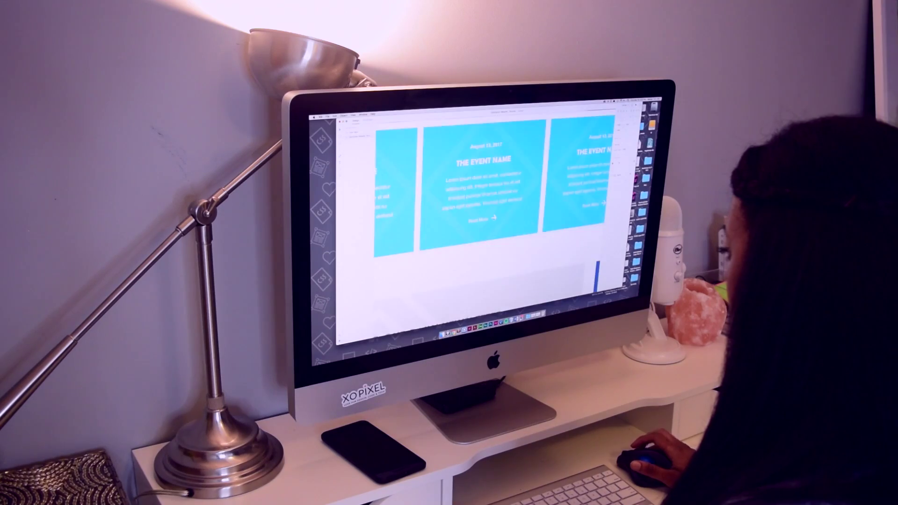
scroll(484, 211, "down", 3)
scroll(484, 210, "down", 3)
scroll(484, 231, "down", 3)
scroll(484, 231, "down", 3)
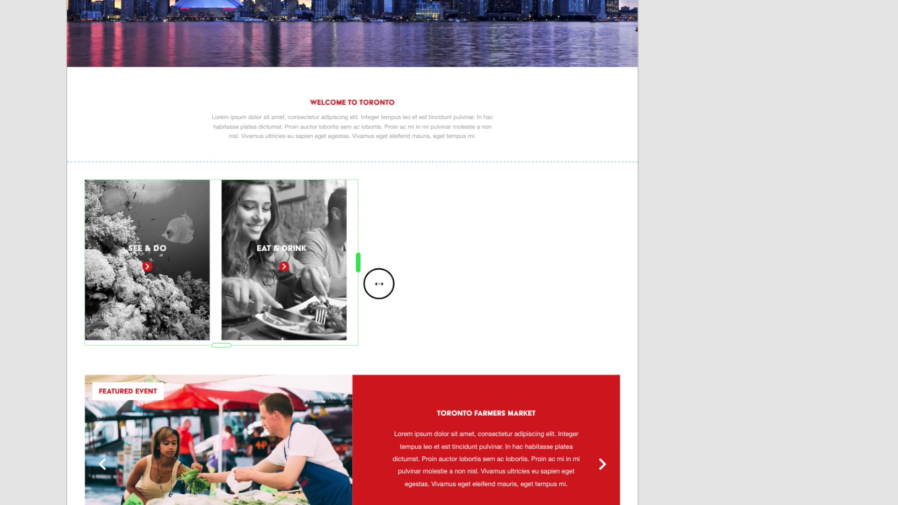
Extend the grid with Eat & Drink and Stay & Plan cards, spread the palette circles, widen the Facebook bar
left_click_drag(280, 284, 463, 281)
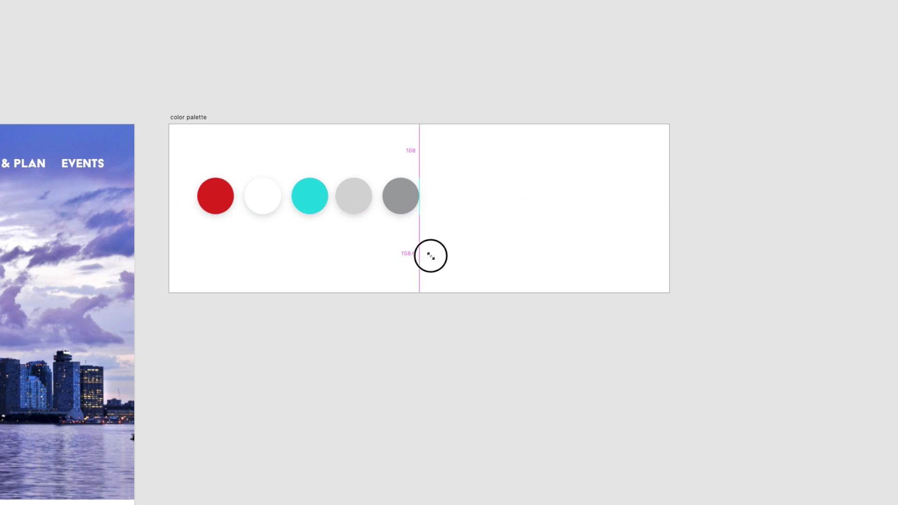
left_click_drag(525, 278, 567, 282)
left_click_drag(626, 300, 632, 303)
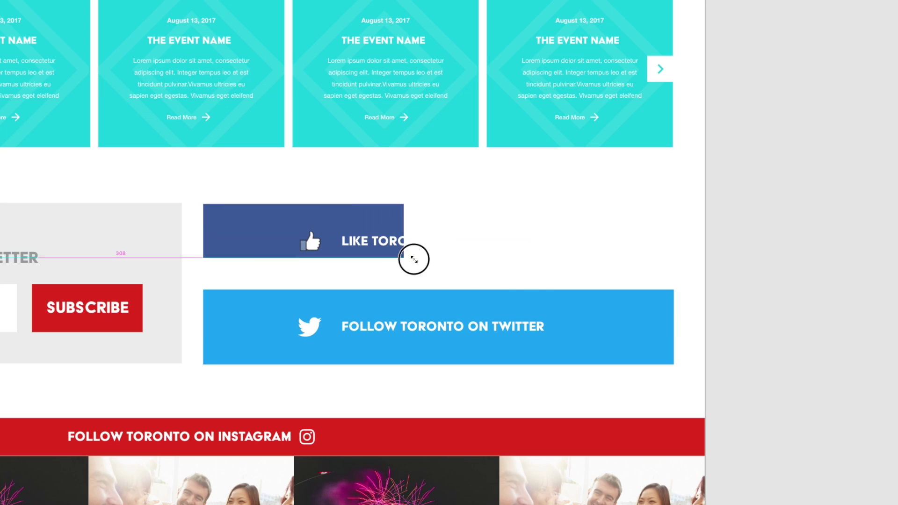
left_click_drag(640, 277, 674, 283)
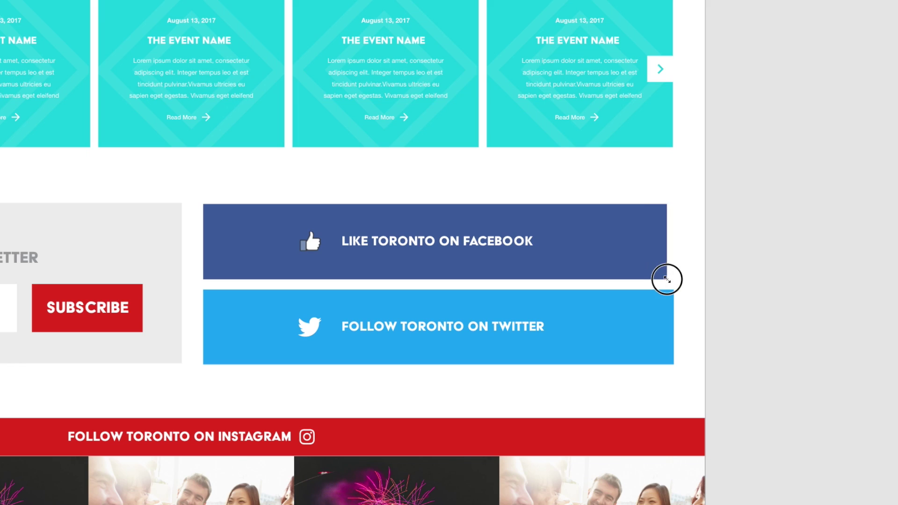